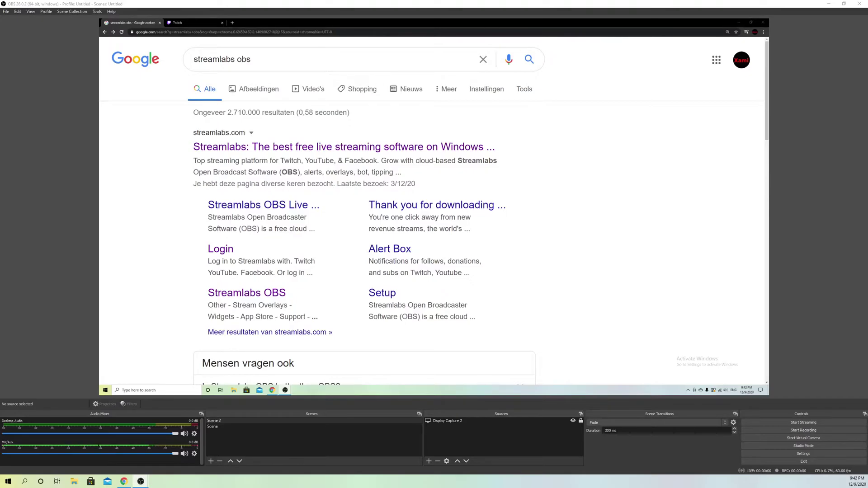
Step: Check the Stream page's service list in Settings, leaving YouTube - RTMP selected
click(816, 454)
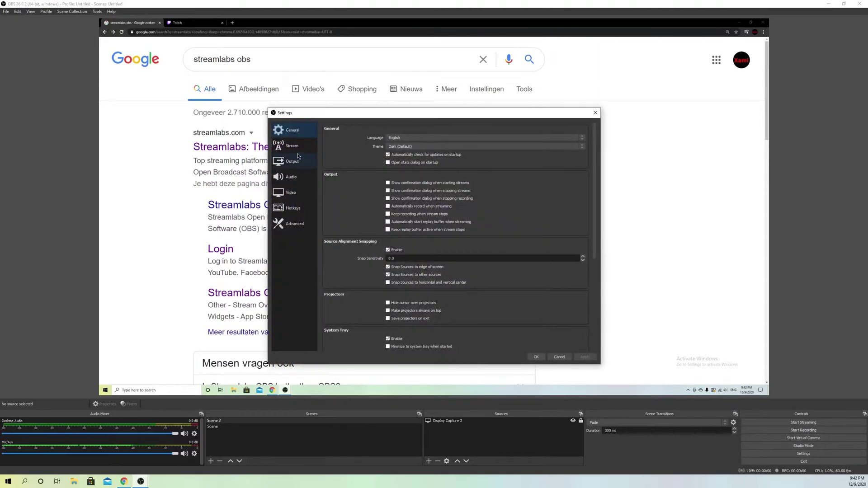
click(313, 144)
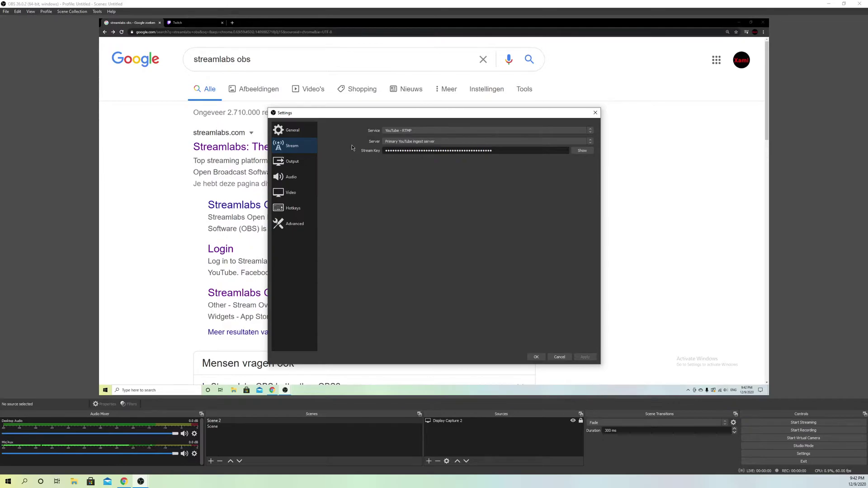
click(395, 131)
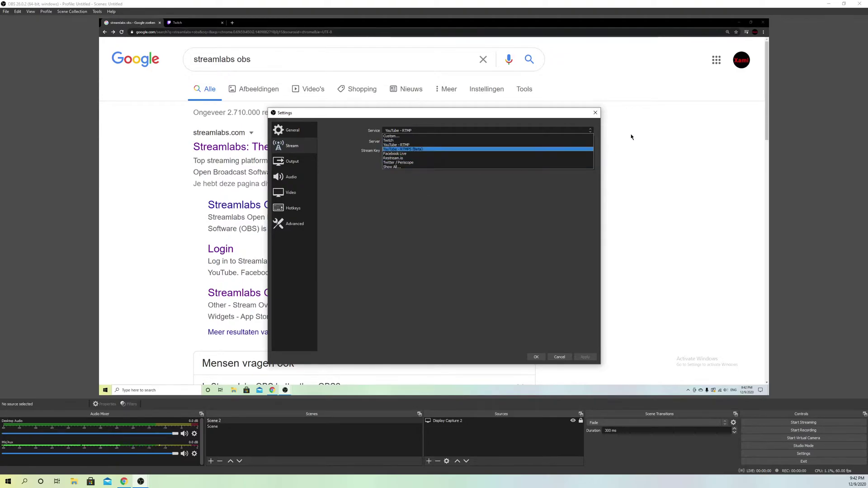
click(597, 123)
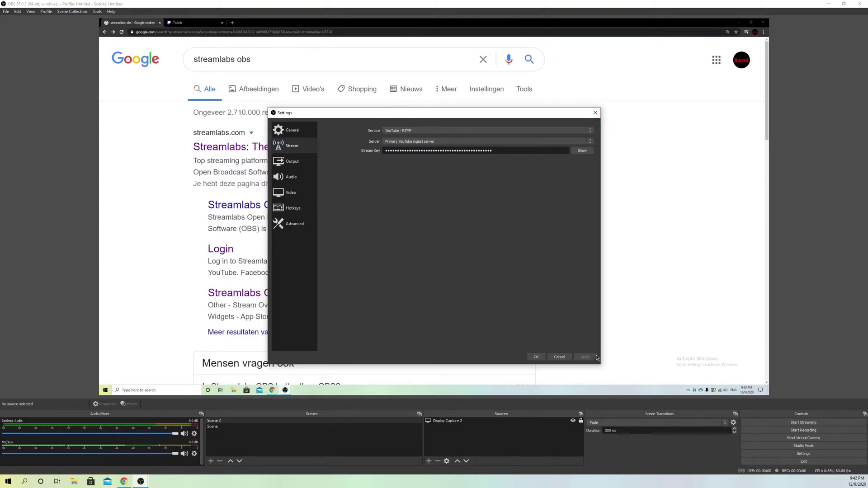
Step: Close OBS Settings and review Streamlabs' Donations alert settings
click(595, 112)
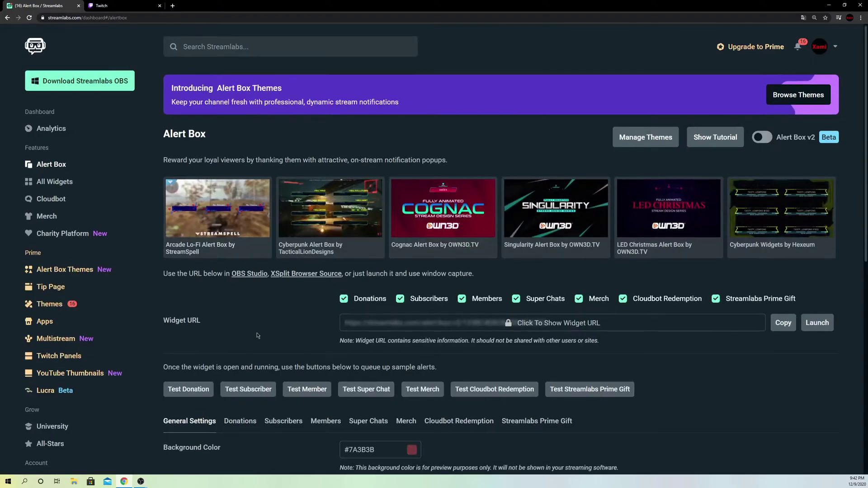
scroll(257, 335, down, 5)
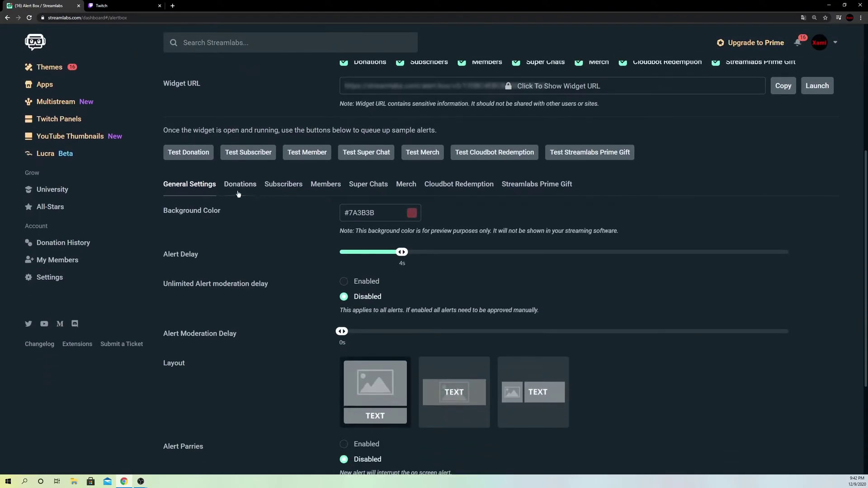
click(240, 184)
scroll(291, 206, up, 5)
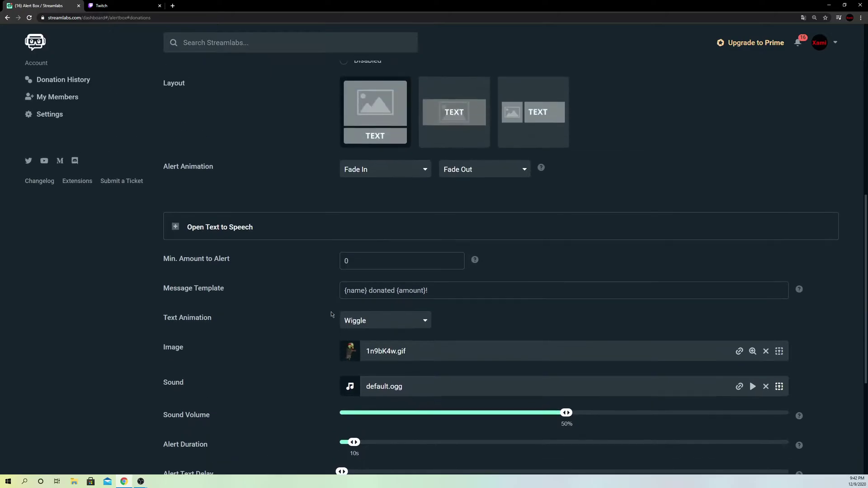
scroll(256, 263, up, 2)
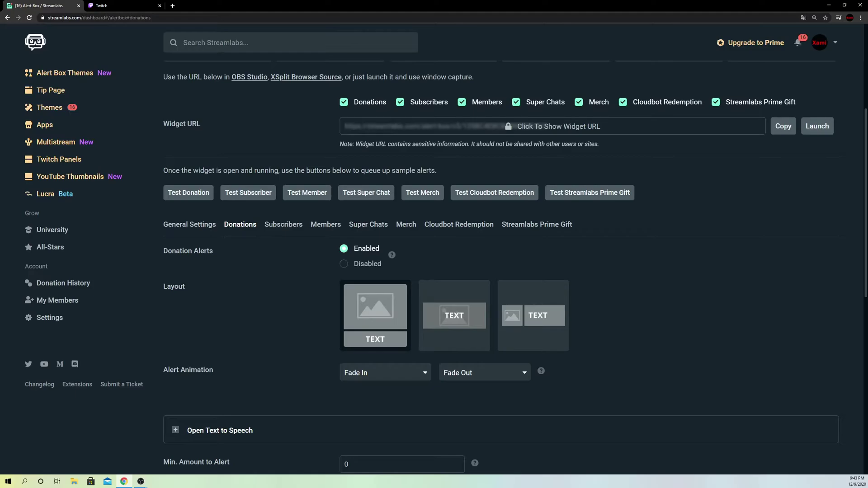
Step: Copy the Alert Box Widget URL in Streamlabs
key(alt+Tab)
scroll(607, 305, down, 9)
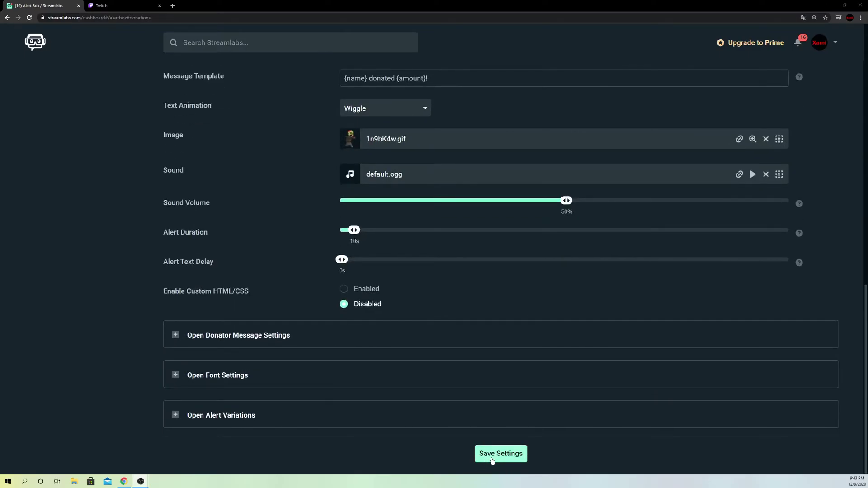
scroll(362, 324, up, 10)
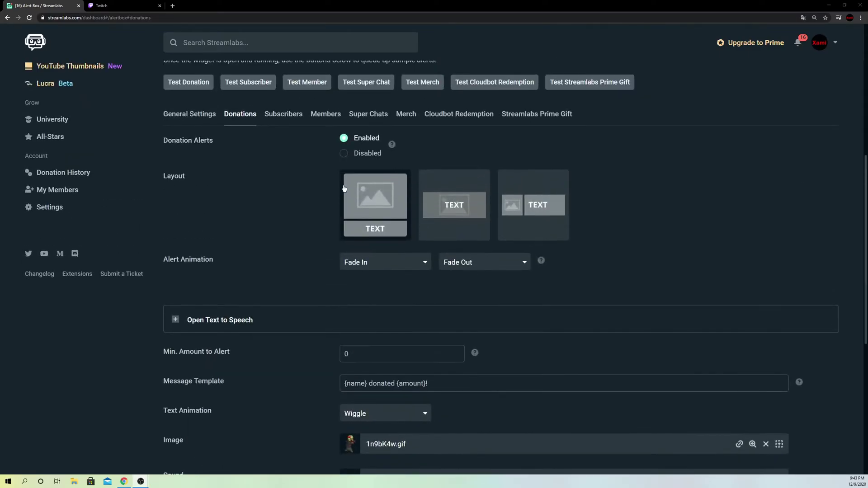
scroll(587, 241, up, 4)
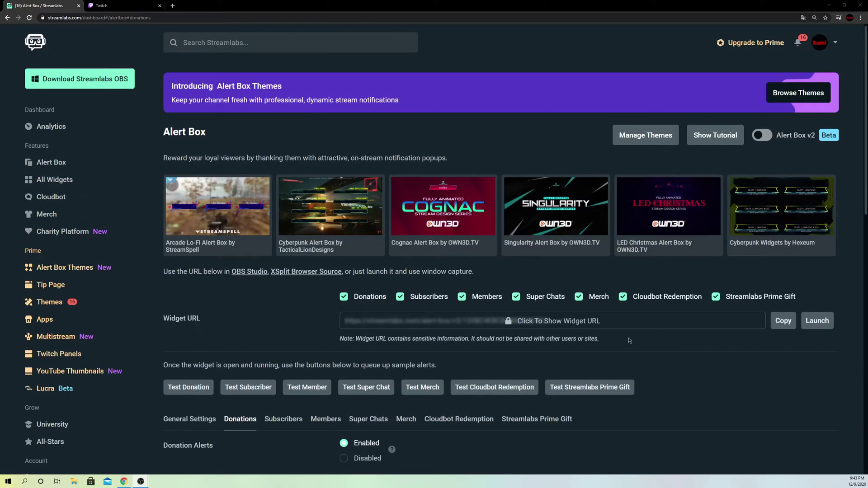
click(782, 322)
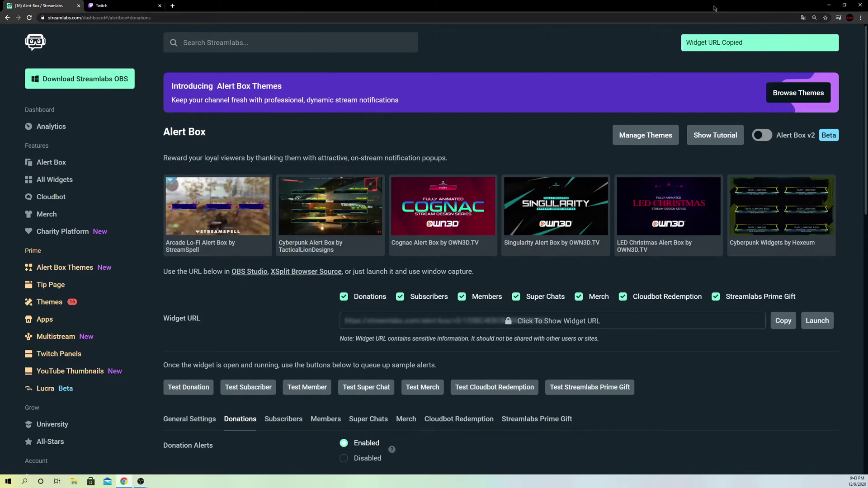
Step: Add a new Browser source named Browser to the OBS scene
key(alt+Tab)
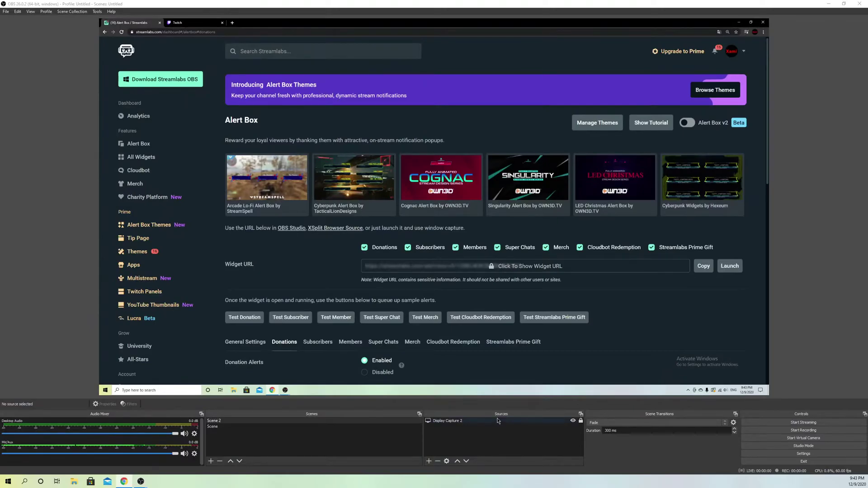
click(428, 461)
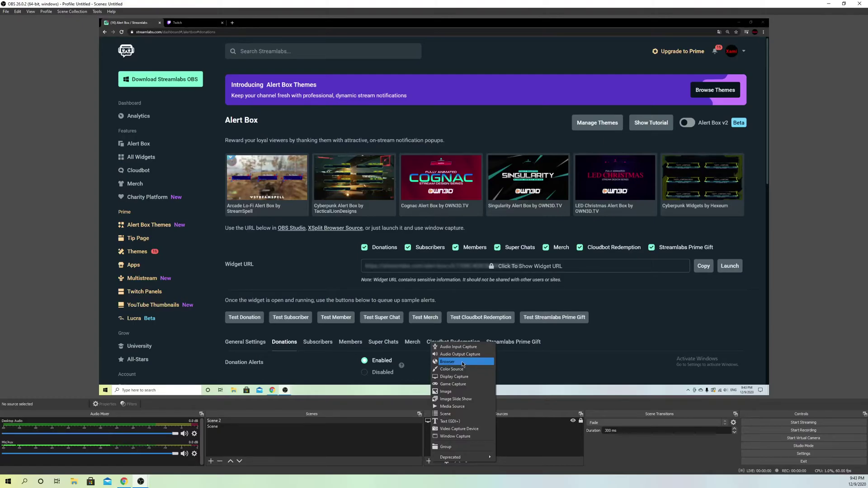
click(463, 364)
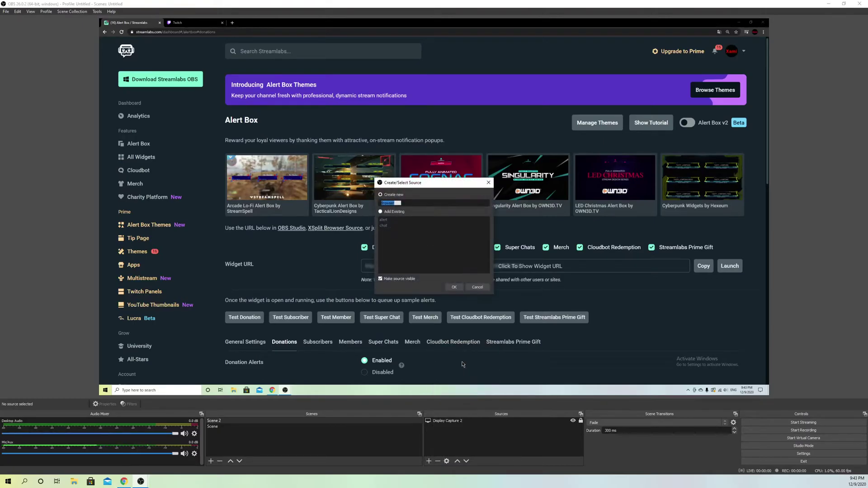
click(460, 286)
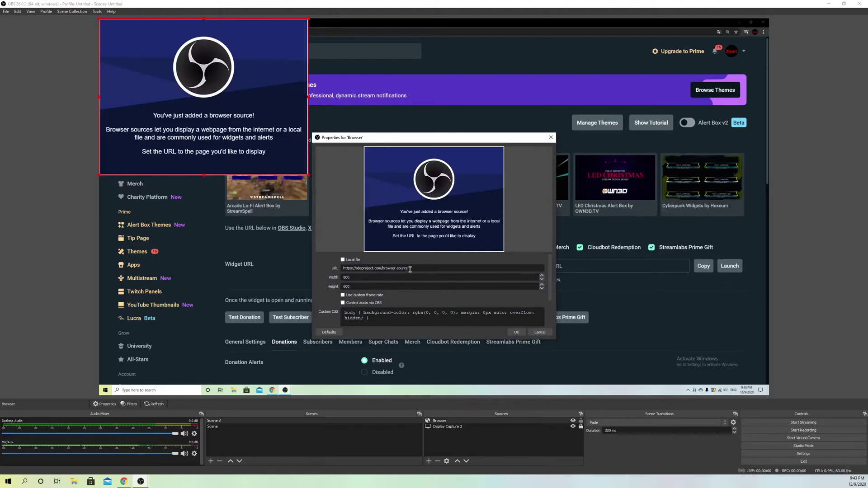
Step: Replace the default URL with the pasted Alert Box widget URL and confirm
drag(409, 268, 335, 267)
key(BackSpace)
drag(556, 221, 392, 221)
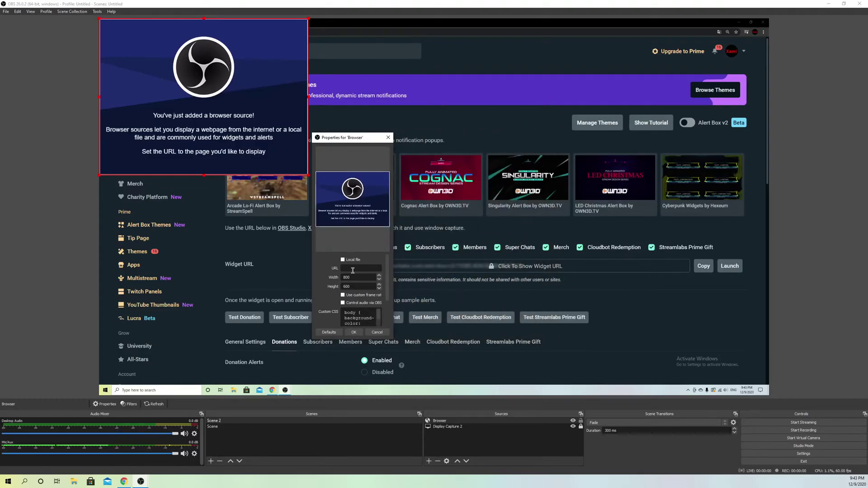
click(352, 270)
key(ctrl+v)
click(356, 336)
Step: Move the Browser source flush against the canvas's right edge
drag(199, 121, 647, 220)
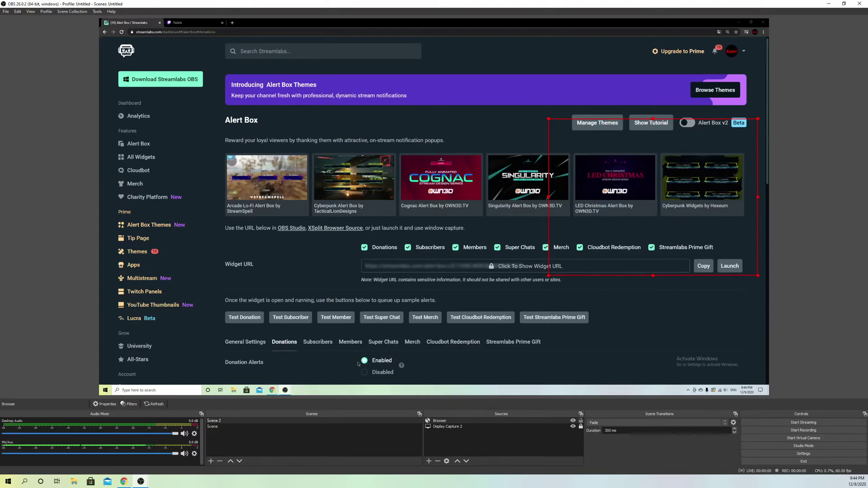
drag(586, 216, 608, 215)
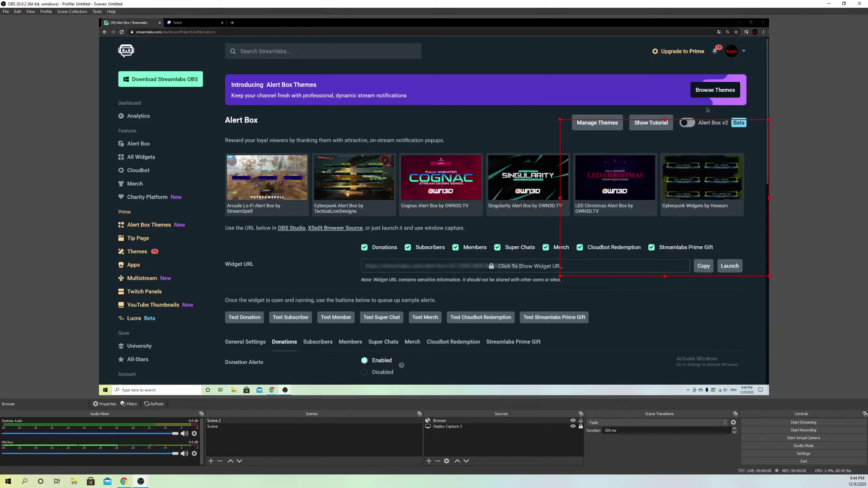
scroll(673, 270, down, 2)
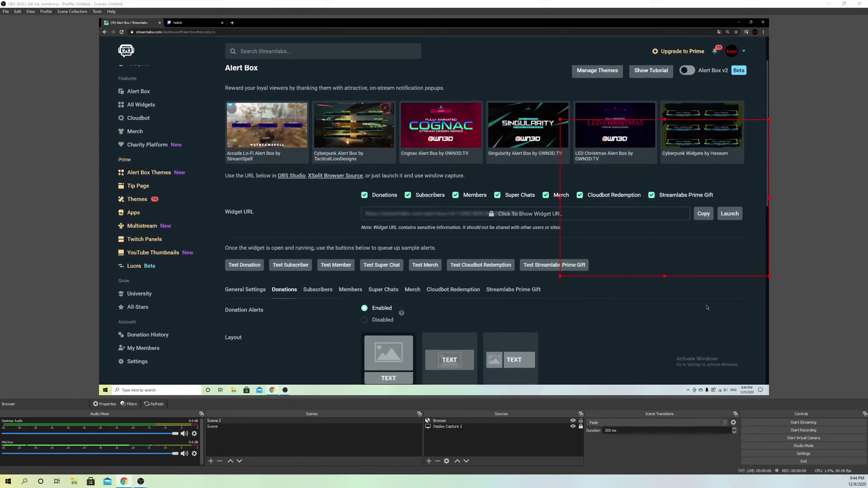
Step: Play test donation, subscriber, member, Cloudbot Redemption and Prime Gift alerts, nudging the source lower
click(244, 265)
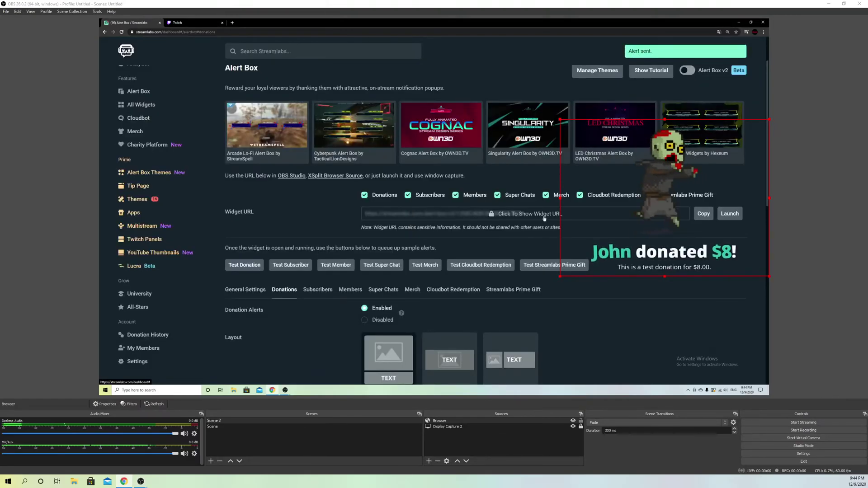
drag(617, 211, 617, 232)
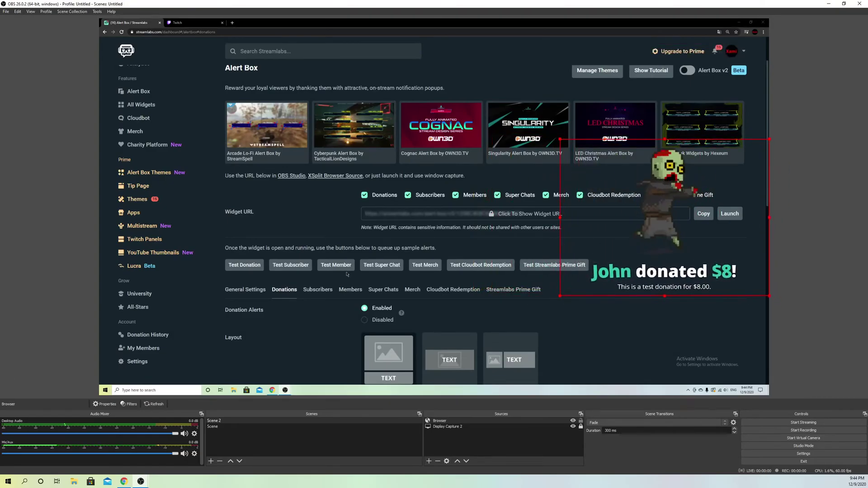
click(280, 272)
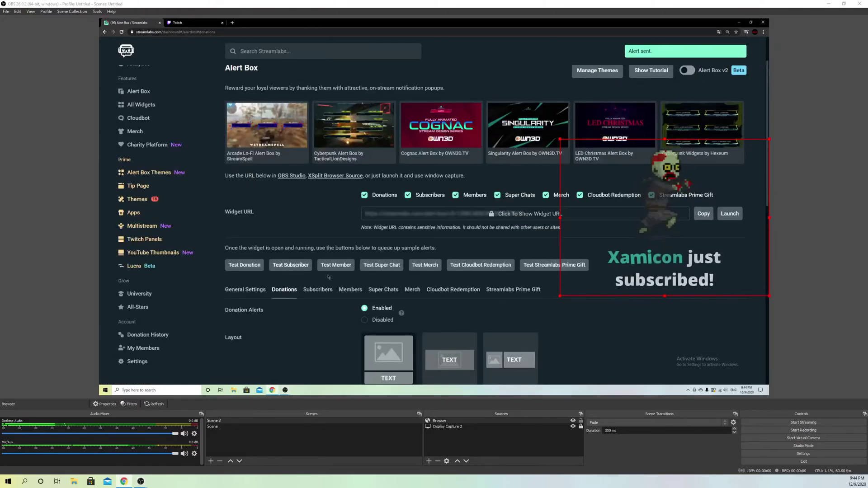
click(336, 266)
click(425, 266)
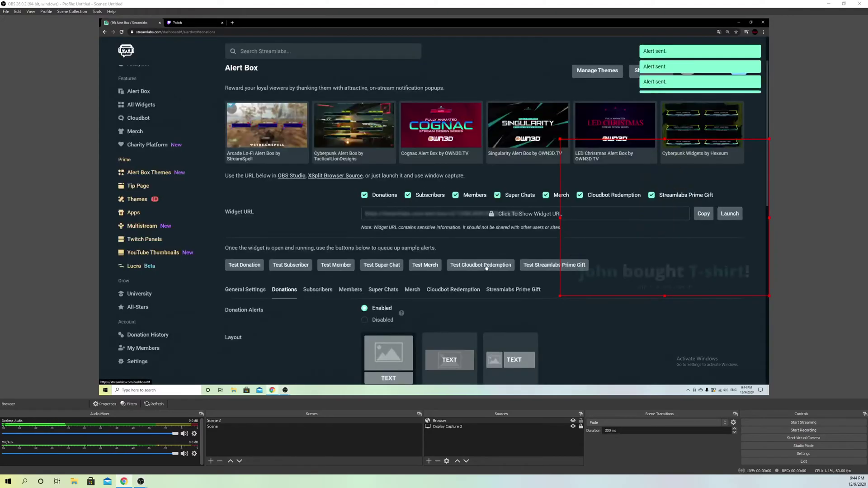
click(470, 266)
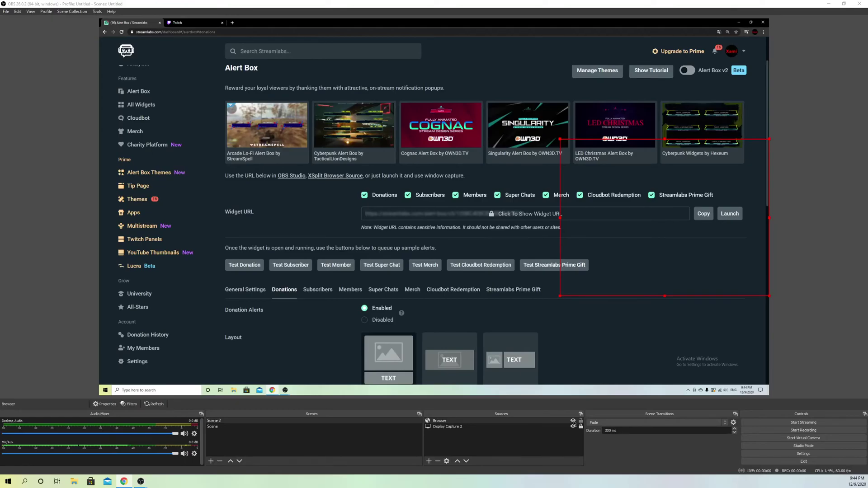
Step: Hide the Browser alert source, then send another test alert to check
click(573, 421)
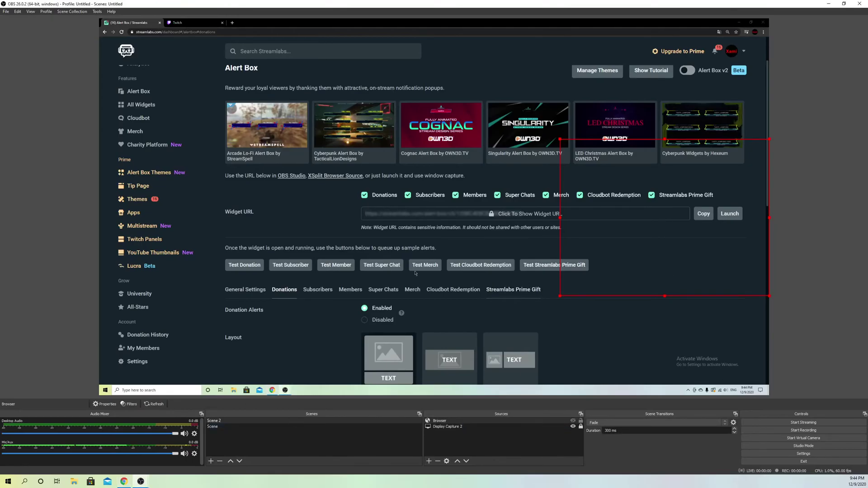
click(381, 265)
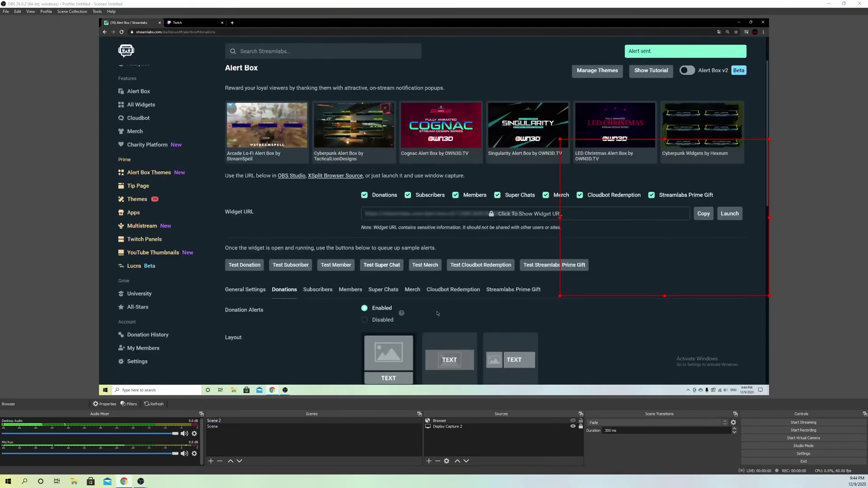